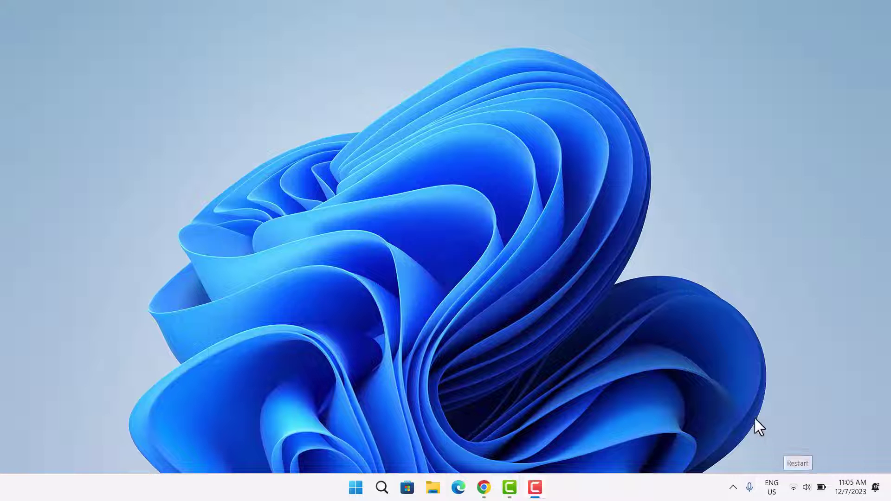
Search the Store for 'Rounded', install and launch RoundedTB, and dismiss its welcome message
{"action": "left_click", "coordinate": [408, 487]}
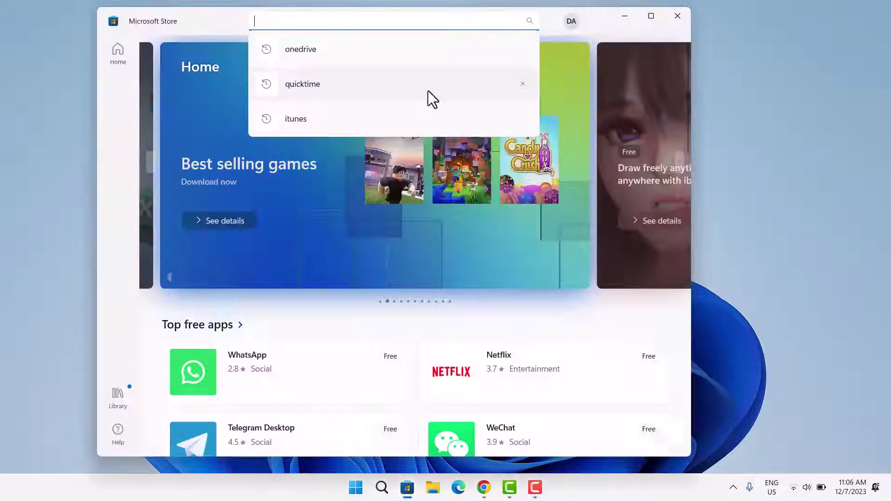
{"action": "type", "text": "Rou"}
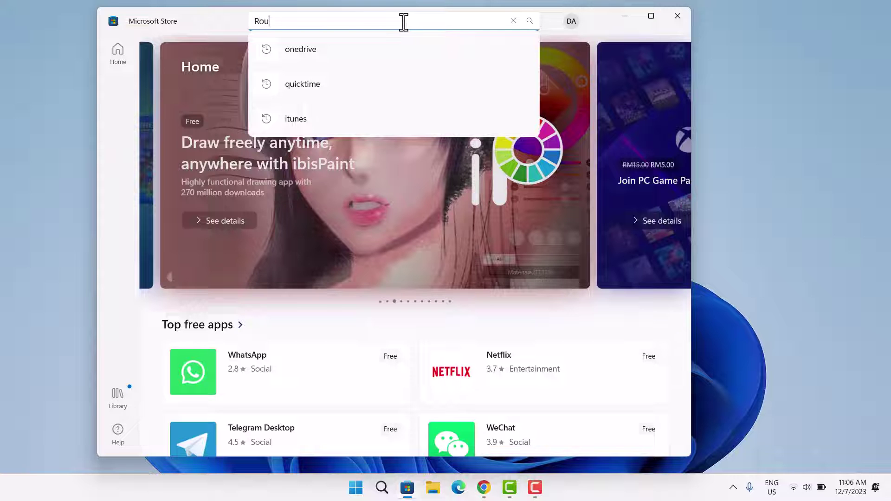
{"action": "type", "text": "nded"}
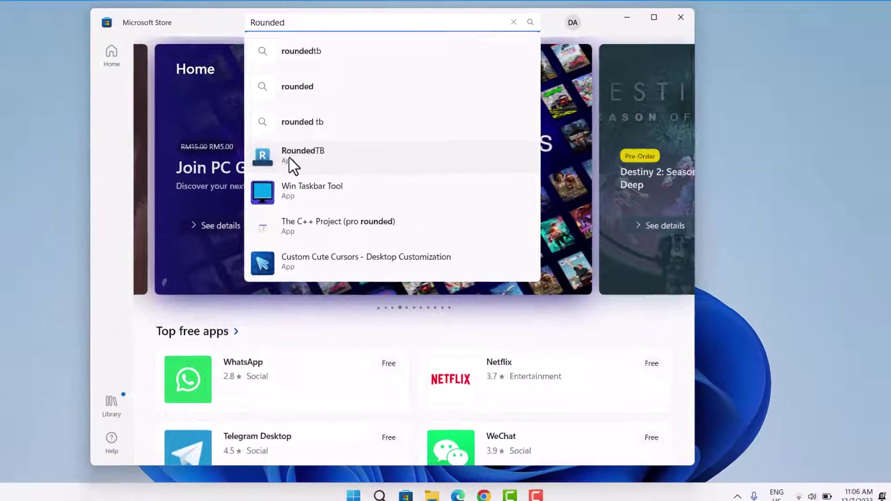
{"action": "left_click", "coordinate": [243, 230]}
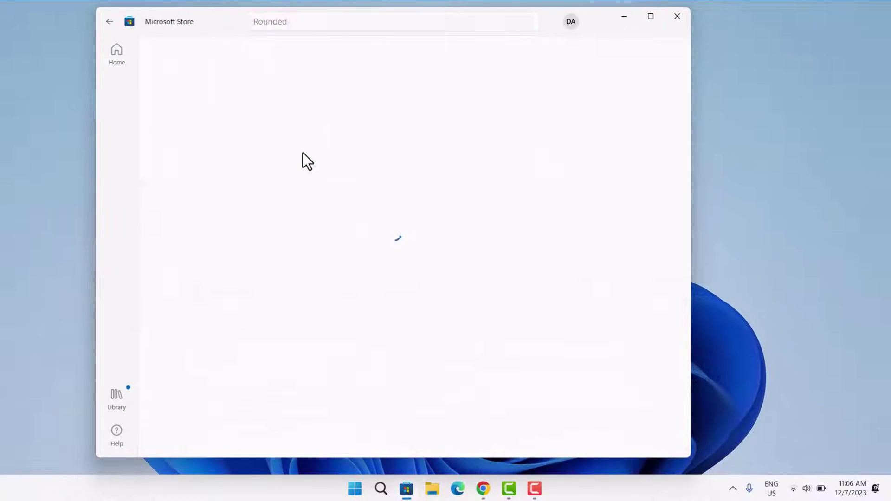
{"action": "left_click", "coordinate": [638, 67]}
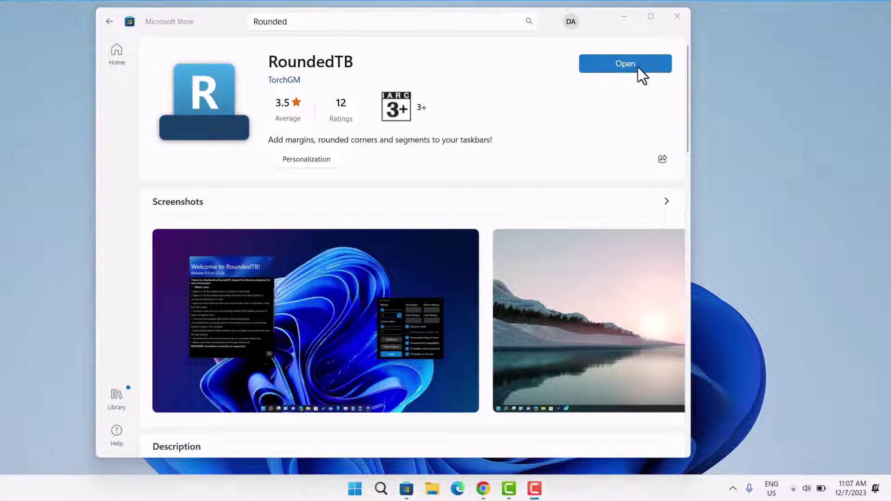
{"action": "left_click", "coordinate": [607, 63]}
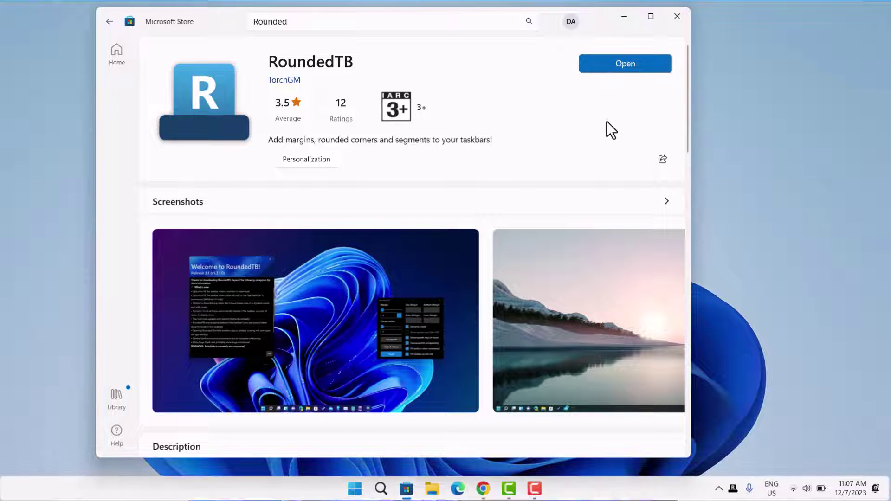
{"action": "left_click", "coordinate": [315, 377]}
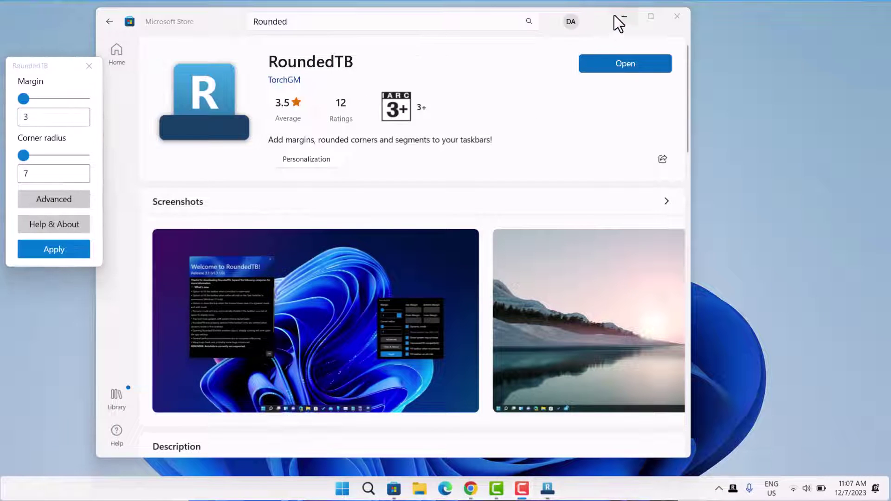
Minimize the Store, move the RoundedTB panel to screen centre, and reveal its advanced options
{"action": "left_click", "coordinate": [623, 17]}
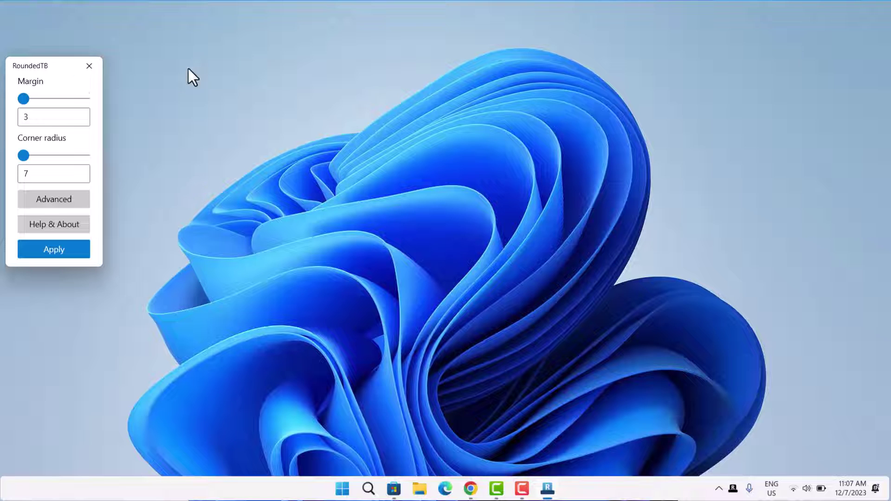
{"action": "left_click_drag", "start_coordinate": [63, 77], "coordinate": [361, 75]}
{"action": "left_click", "coordinate": [376, 212]}
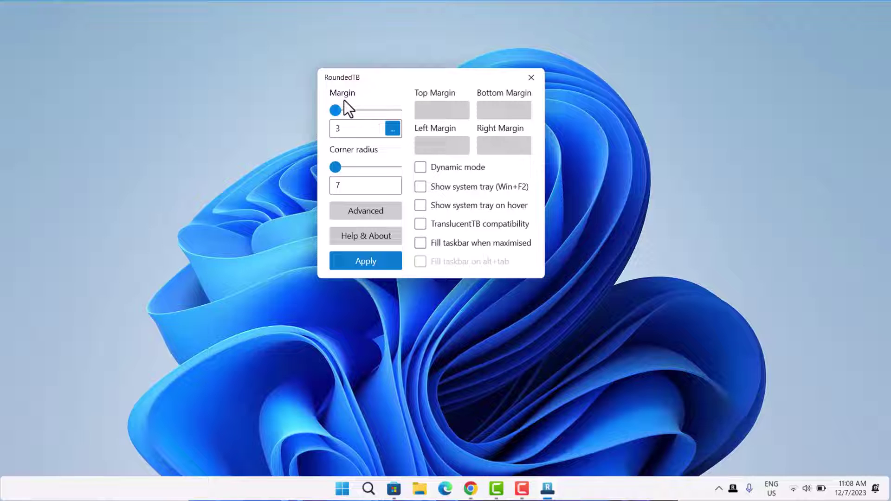
Return the margin to 3 after trying larger values, and raise the corner radius to 28
{"action": "left_click", "coordinate": [357, 113]}
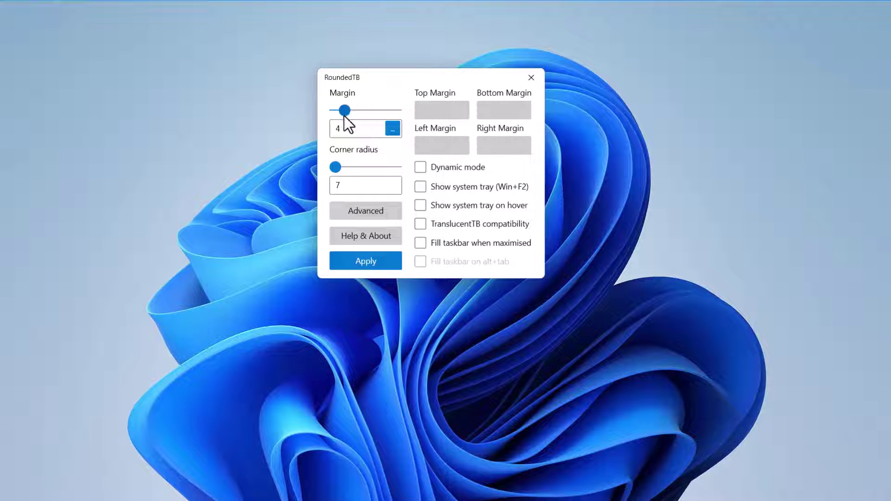
{"action": "left_click_drag", "start_coordinate": [344, 116], "coordinate": [424, 118]}
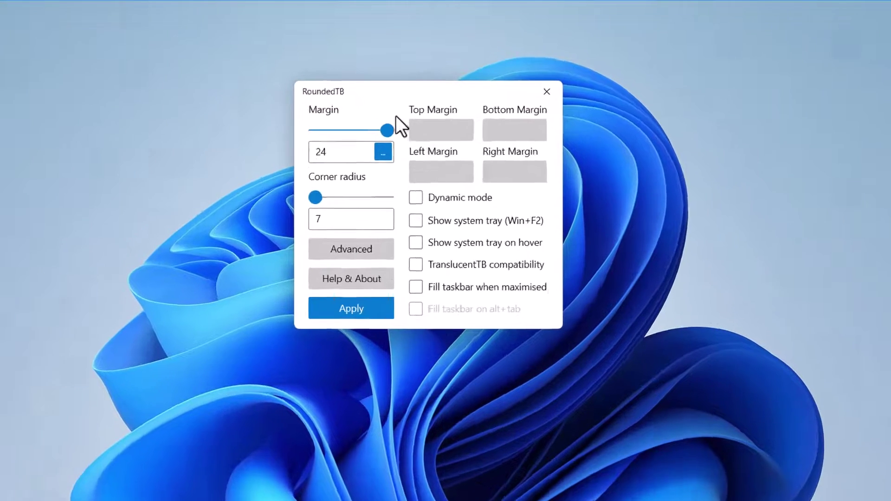
{"action": "left_click_drag", "start_coordinate": [396, 110], "coordinate": [360, 115]}
{"action": "left_click_drag", "start_coordinate": [306, 169], "coordinate": [302, 170]}
{"action": "left_click_drag", "start_coordinate": [289, 238], "coordinate": [341, 237]}
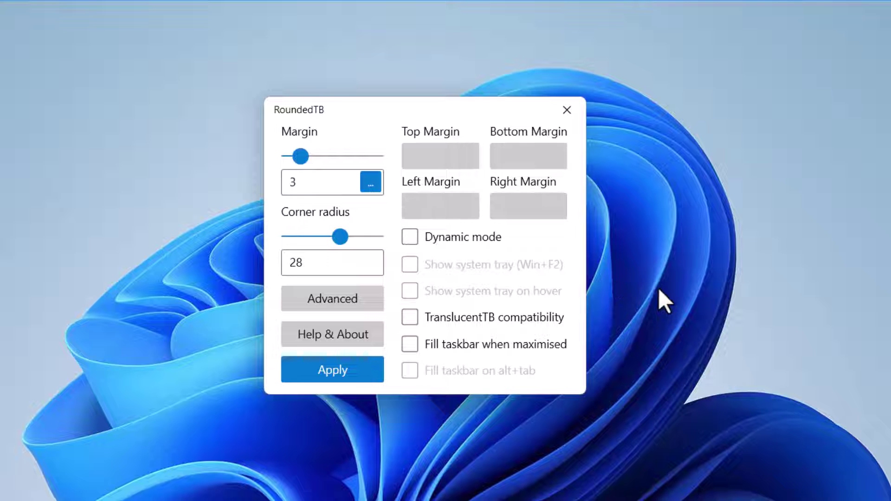
Enable Dynamic mode, tray on hover, and fill-on-maximise and fill-while-switching, then apply
{"action": "left_click", "coordinate": [409, 235]}
{"action": "left_click", "coordinate": [409, 289]}
{"action": "left_click", "coordinate": [411, 344]}
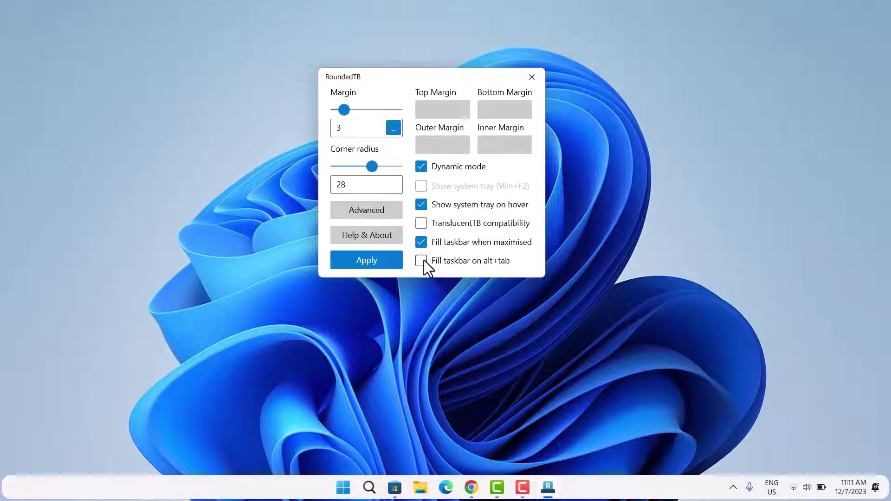
{"action": "left_click", "coordinate": [421, 261]}
{"action": "left_click", "coordinate": [361, 259]}
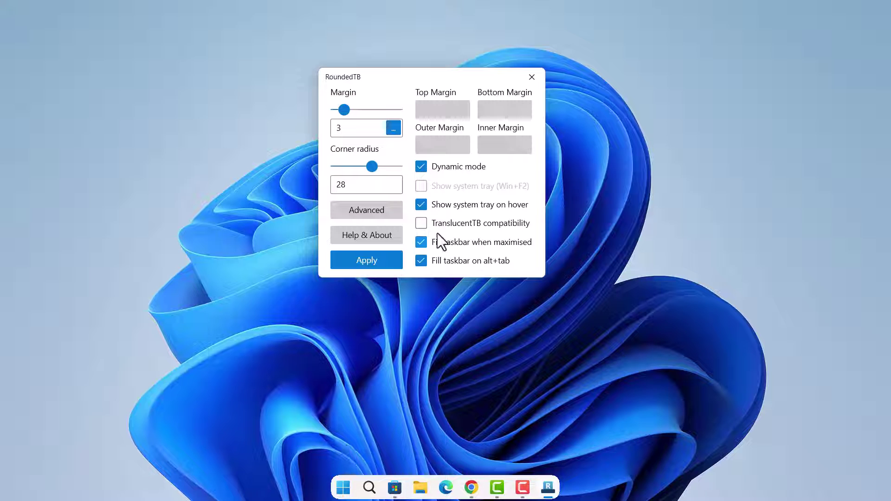
Briefly turn off 'Show system tray on hover', re-enable it, and apply the settings
{"action": "left_click", "coordinate": [421, 204]}
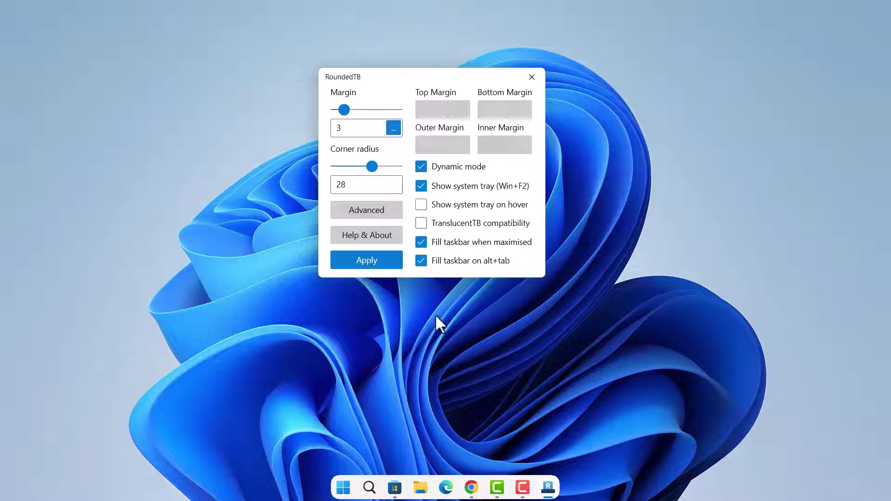
{"action": "left_click", "coordinate": [347, 261]}
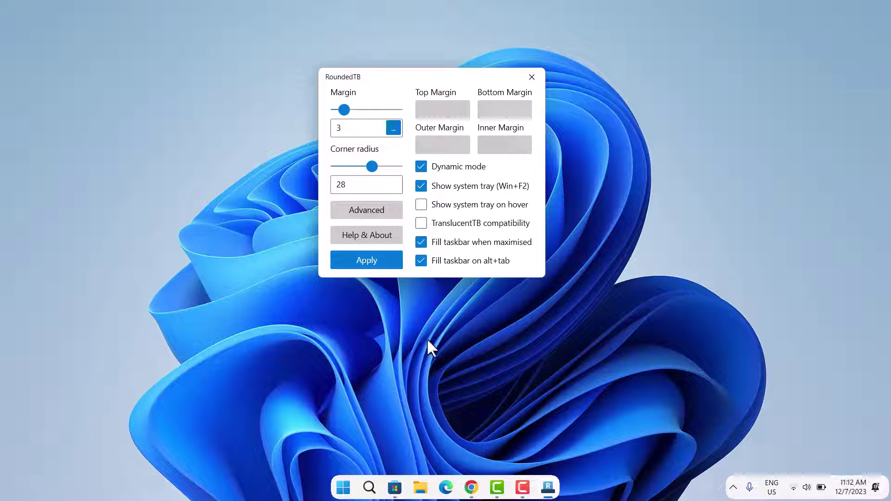
{"action": "left_click", "coordinate": [423, 204]}
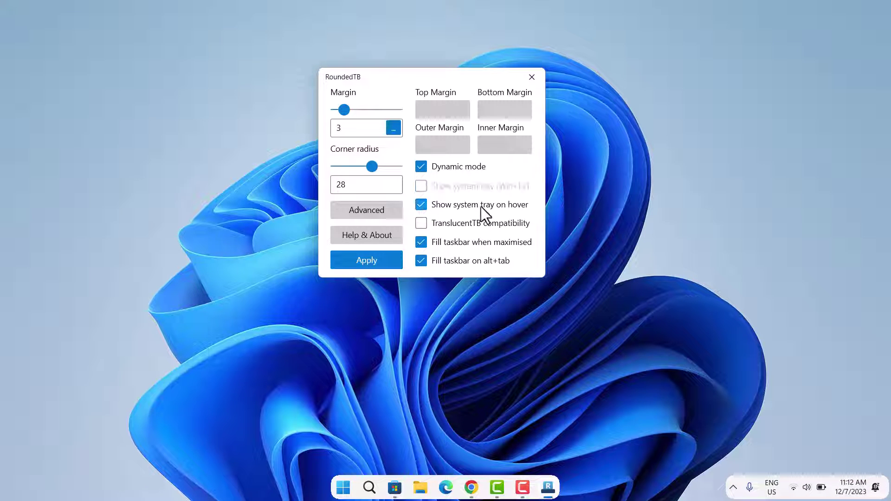
{"action": "left_click", "coordinate": [370, 260]}
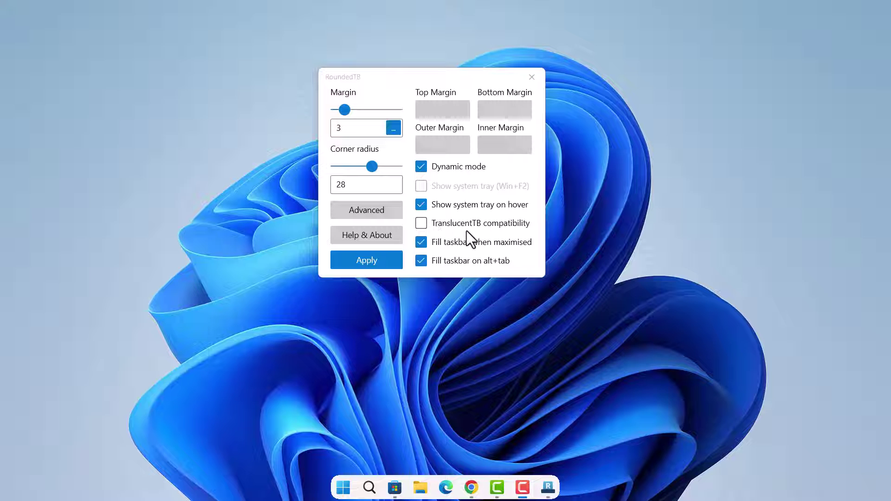
Toggle TranslucentTB compatibility on and back off, apply, and close the RoundedTB window
{"action": "left_click", "coordinate": [420, 224]}
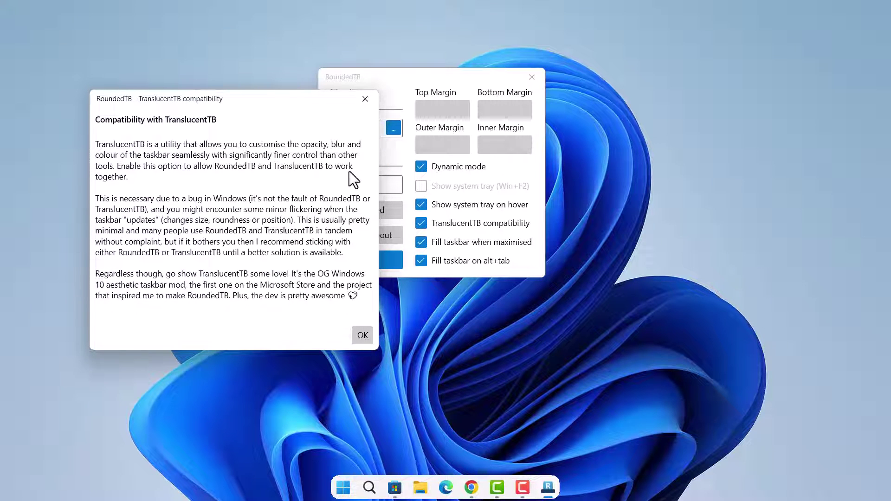
{"action": "left_click", "coordinate": [366, 336]}
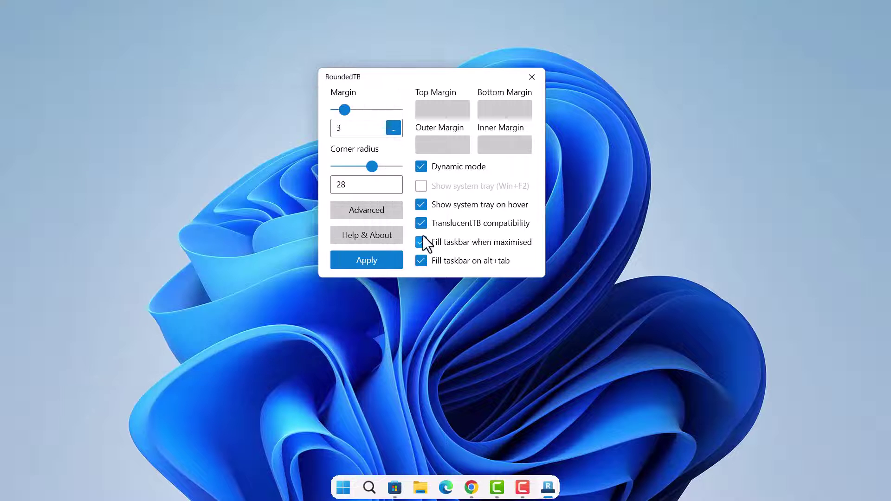
{"action": "left_click", "coordinate": [422, 223]}
{"action": "left_click", "coordinate": [373, 258]}
{"action": "left_click", "coordinate": [533, 78]}
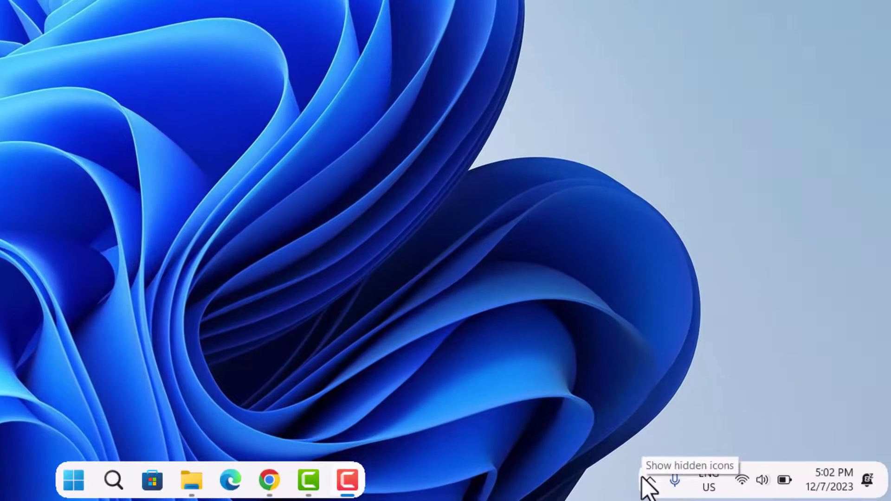
Turn on Run at startup from RoundedTB's hidden tray icon menu
{"action": "left_click", "coordinate": [647, 481]}
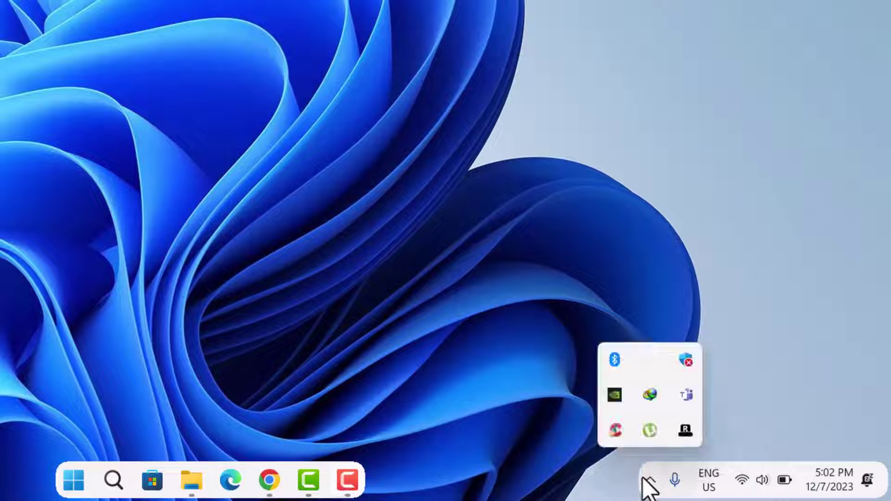
{"action": "right_click", "coordinate": [682, 432]}
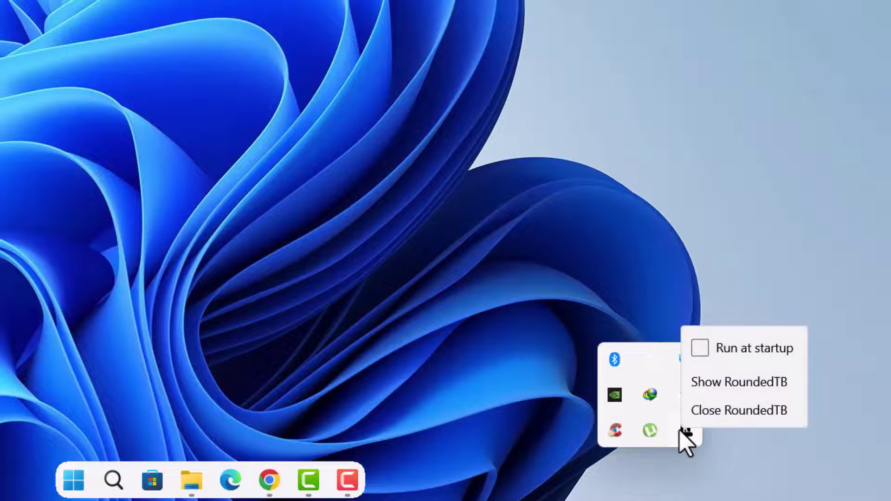
{"action": "left_click", "coordinate": [699, 353]}
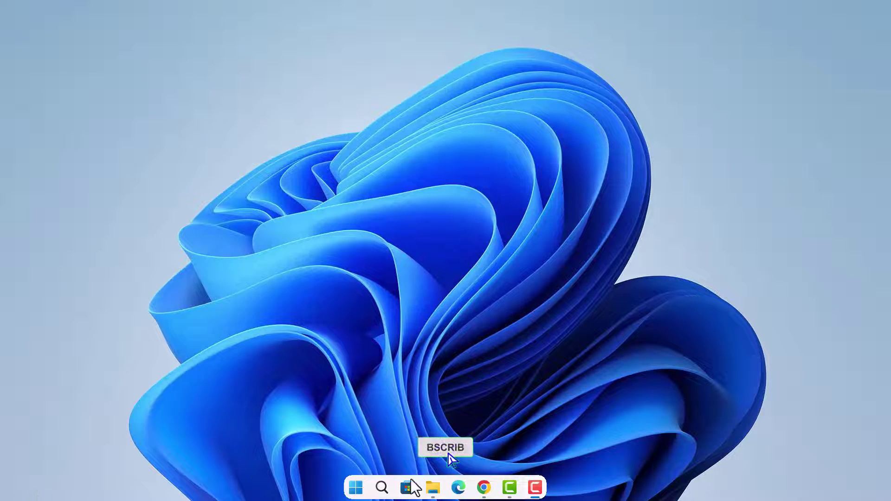
Search Windows for 'taskbar' and open the Taskbar settings page
{"action": "left_click", "coordinate": [382, 487]}
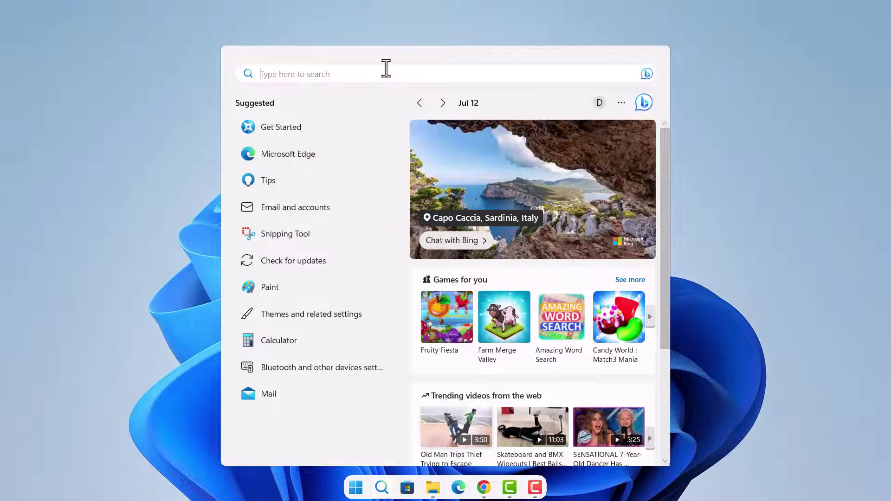
{"action": "type", "text": "taskbar"}
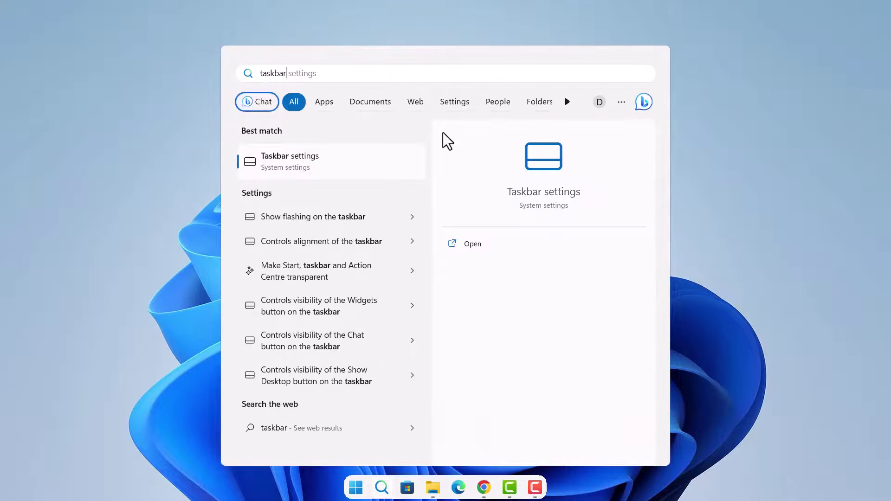
{"action": "left_click", "coordinate": [561, 161]}
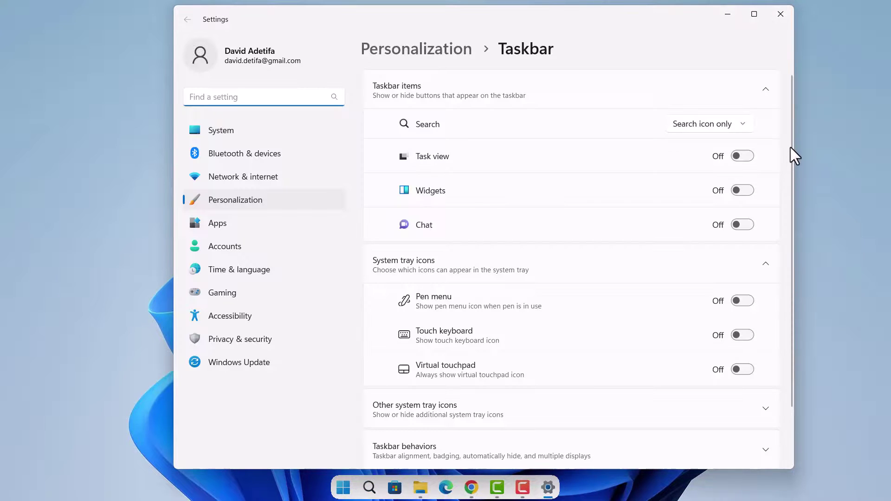
Under Taskbar behaviors, switch Taskbar alignment to Left, then back to Center
{"action": "left_click_drag", "start_coordinate": [790, 147], "coordinate": [789, 250]}
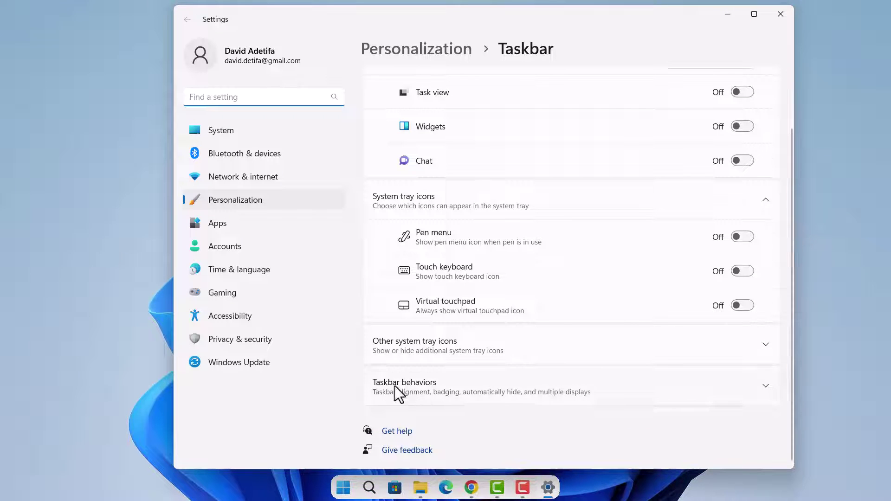
{"action": "left_click", "coordinate": [764, 385]}
{"action": "scroll", "coordinate": [764, 384], "scroll_direction": "down", "scroll_amount": 3}
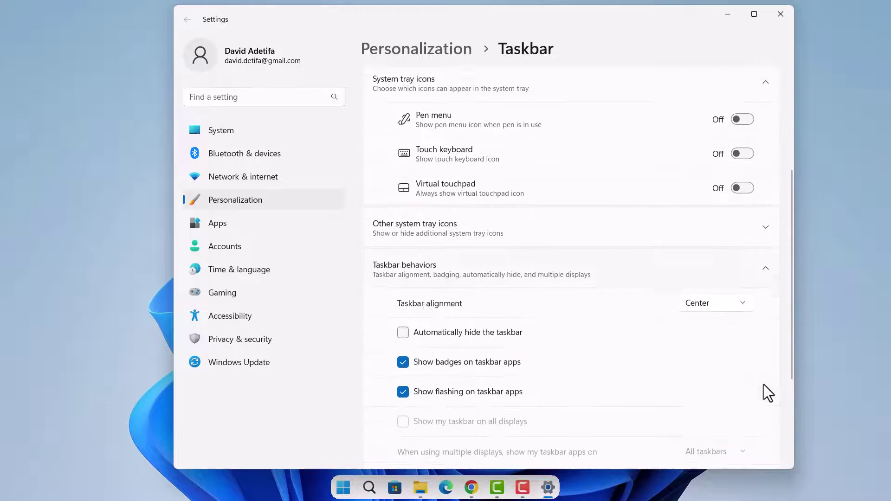
{"action": "left_click", "coordinate": [739, 298]}
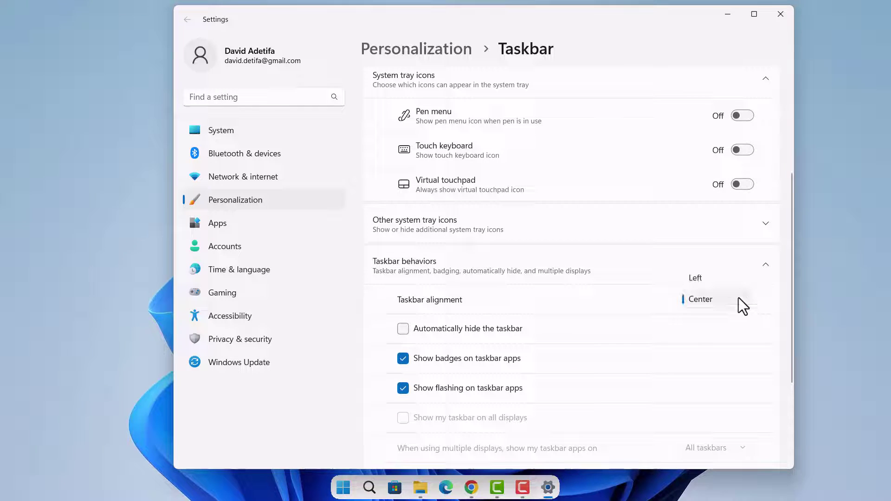
{"action": "left_click", "coordinate": [689, 279]}
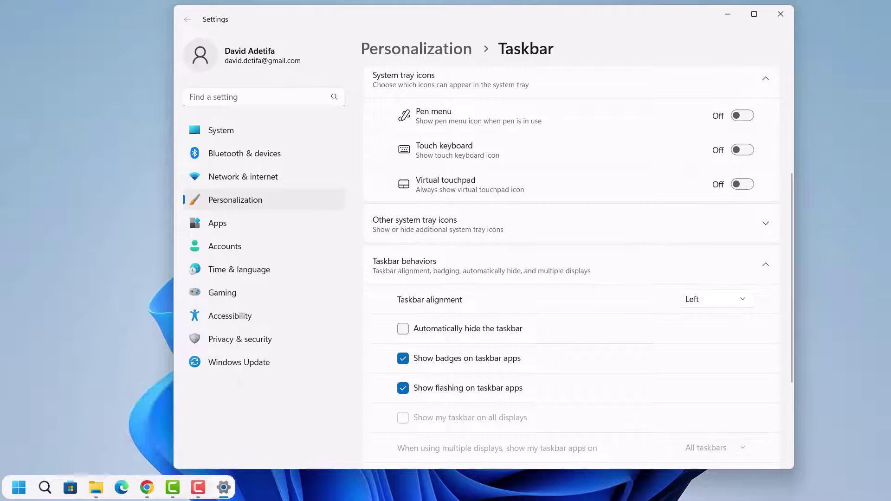
{"action": "left_click", "coordinate": [740, 294]}
{"action": "left_click", "coordinate": [720, 319]}
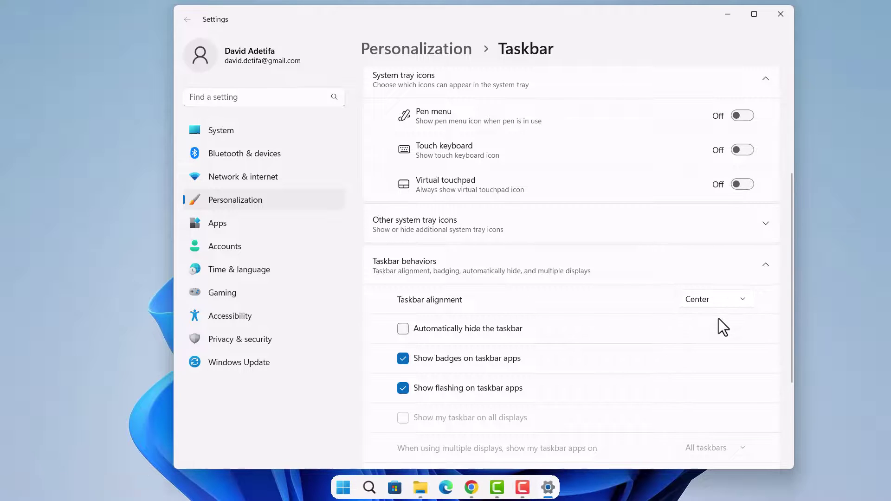
Close the Settings window to reveal the floating taskbar on the desktop
{"action": "left_click", "coordinate": [780, 22]}
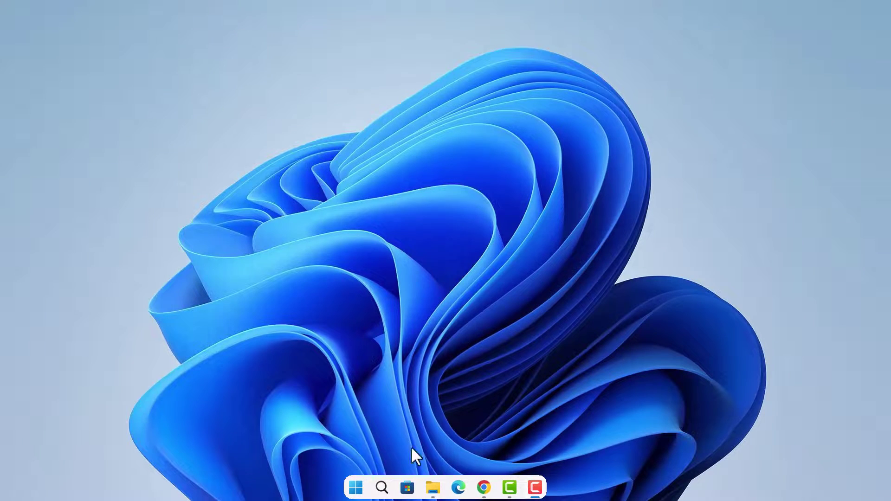